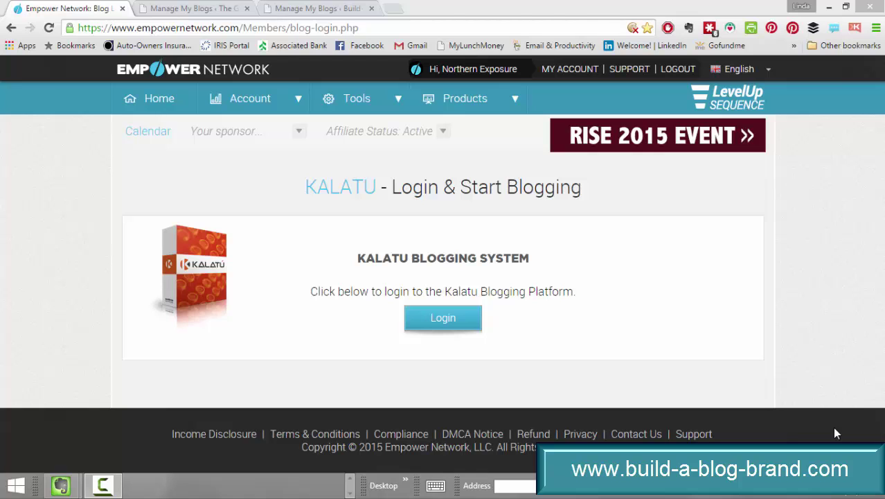
Log in to the Kalatu blogging platform and open the TheCareerRoadmap blog from the list of own blogs.
left_click(435, 319)
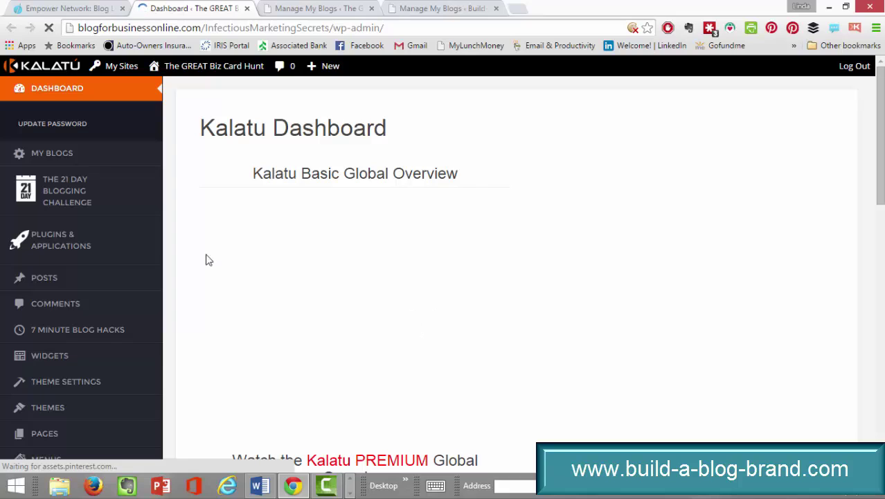
left_click(48, 159)
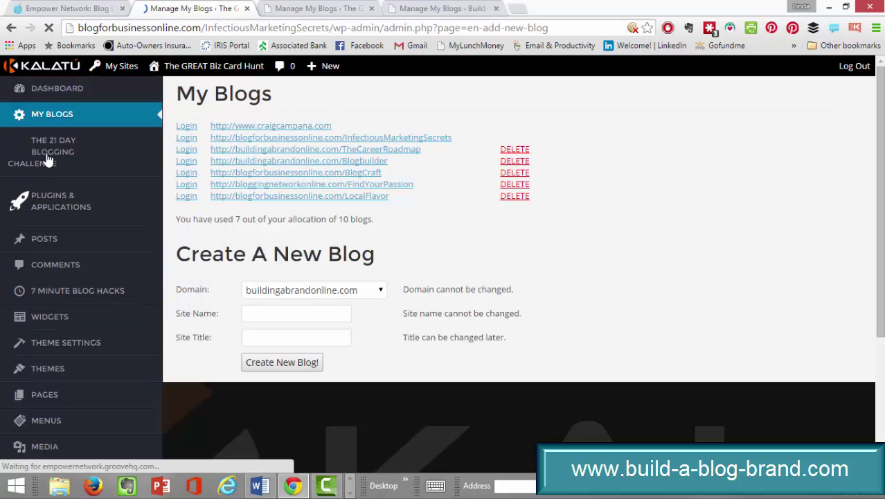
mouse_move(48, 159)
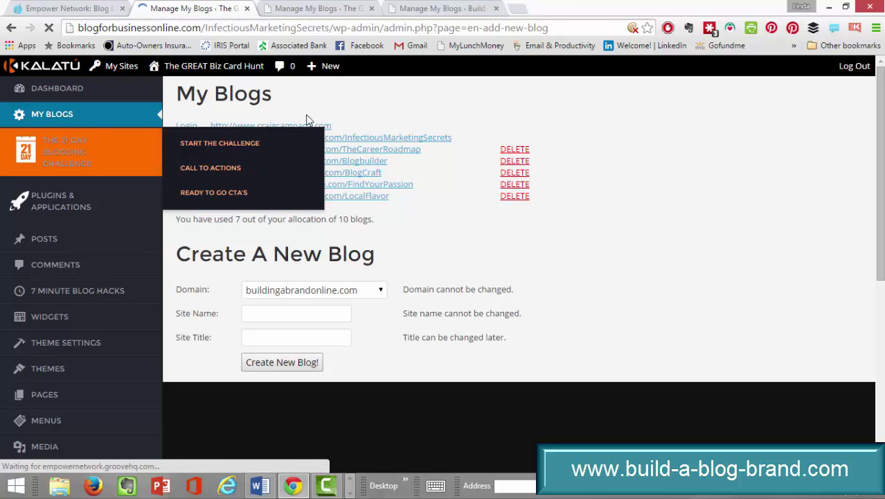
left_click(187, 150)
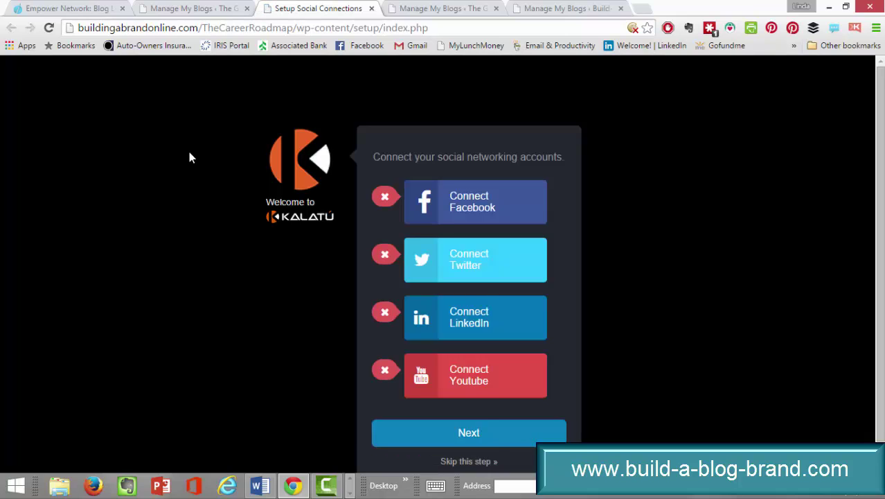
Connect the Facebook and Twitter accounts to the blog, authorizing the Kalatu Blog Social Media Card app on Twitter.
left_click(470, 211)
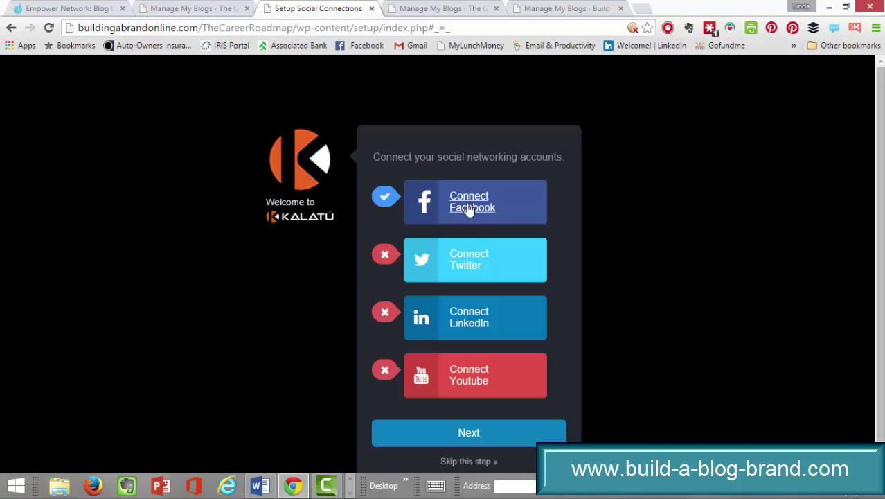
left_click(467, 260)
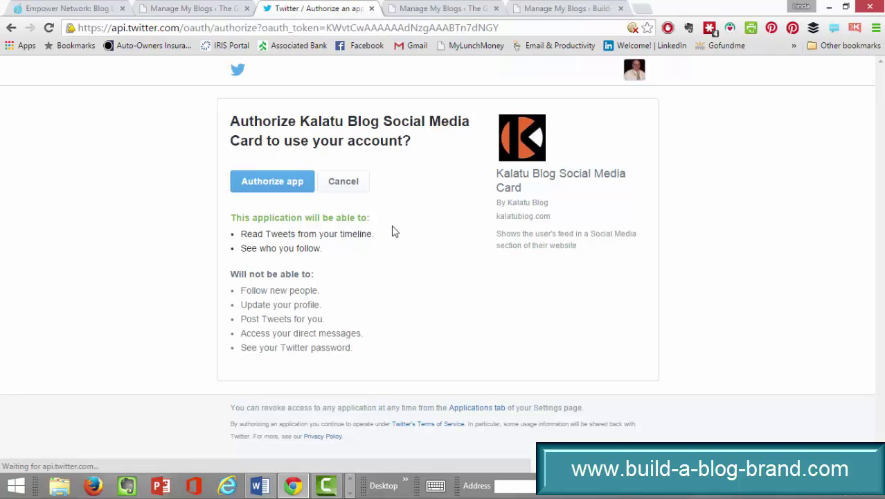
left_click(273, 182)
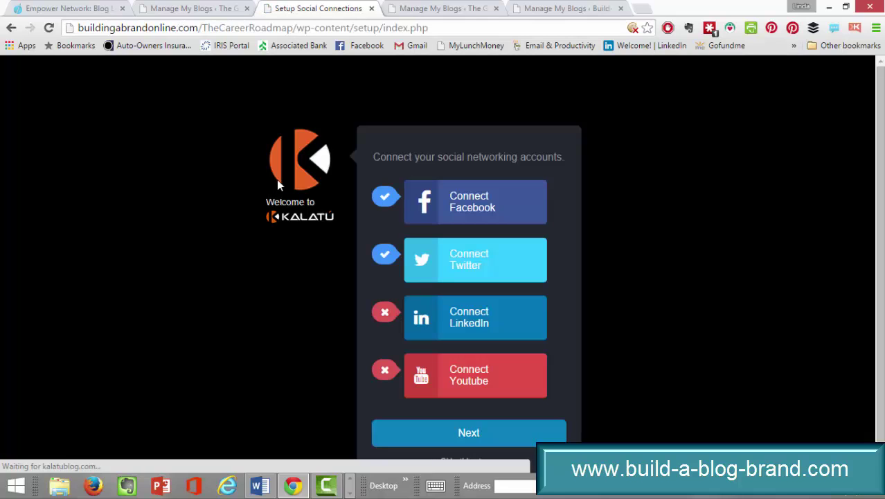
Connect the LinkedIn and YouTube accounts, choosing the owner's personal Google account and accepting offline access.
left_click(476, 318)
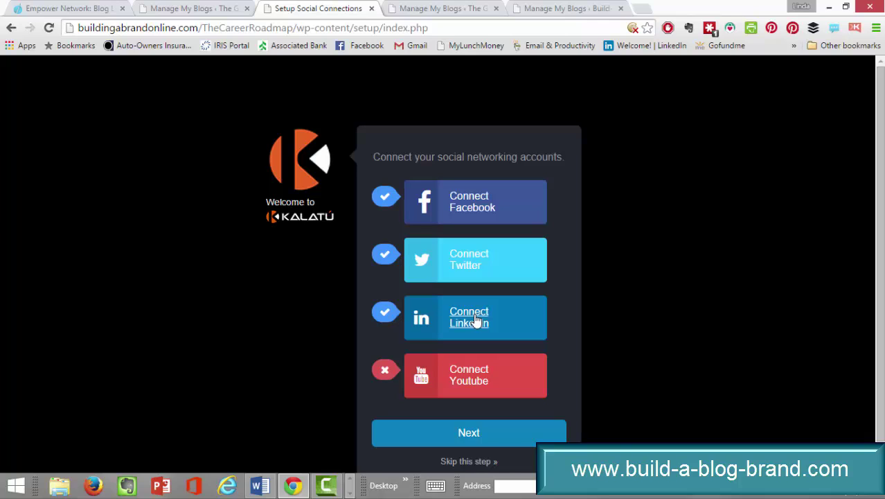
left_click(474, 374)
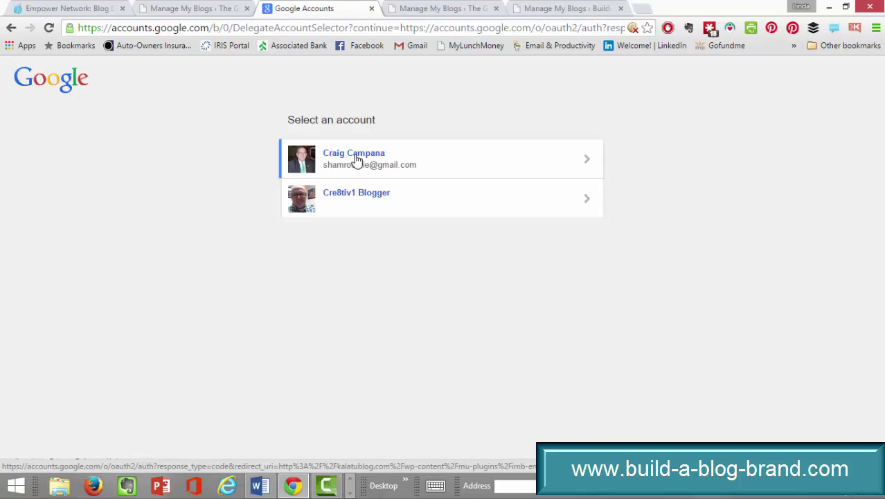
left_click(355, 158)
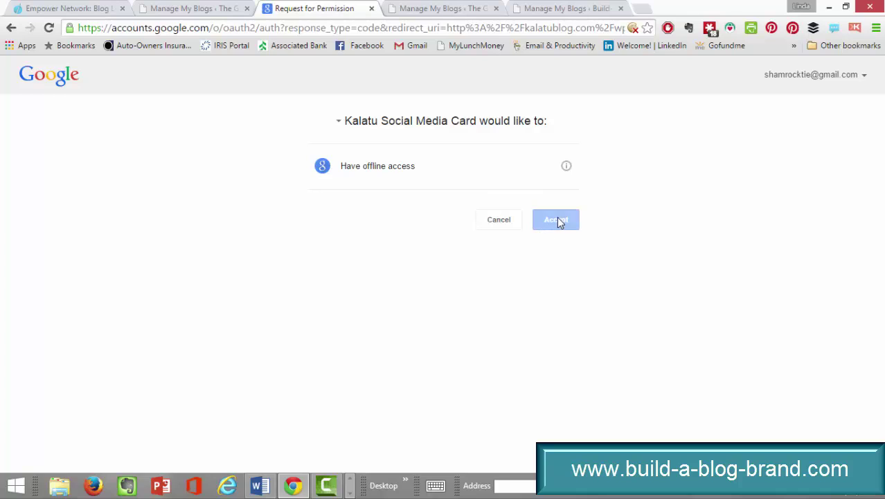
left_click(557, 220)
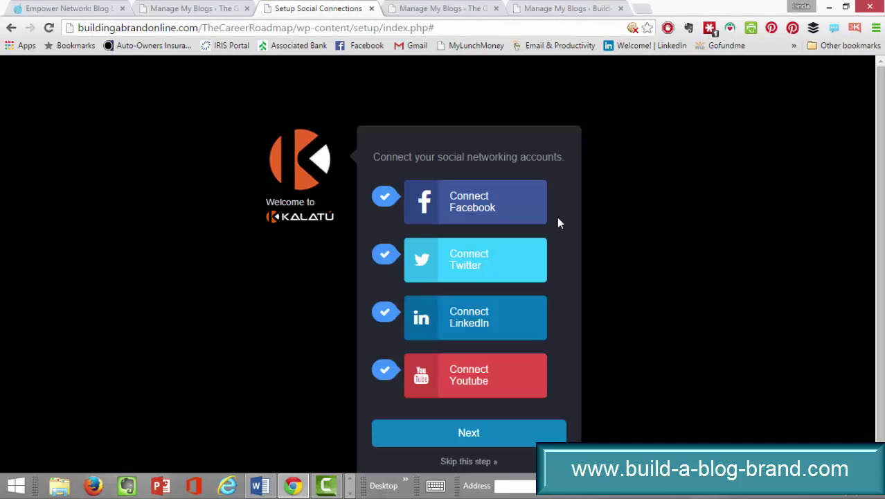
Continue to the blog information, set the tagline to "My Career Roadmap", save it and start blogging.
left_click(468, 435)
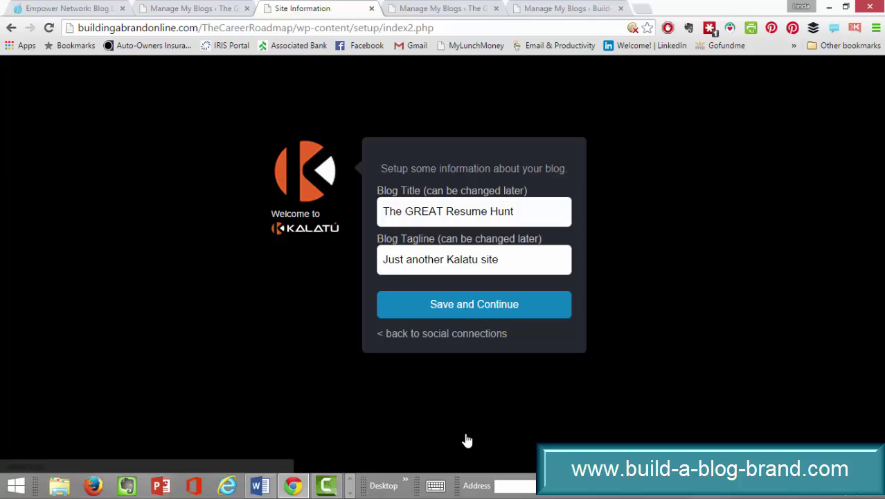
left_click_drag(511, 259, 369, 256)
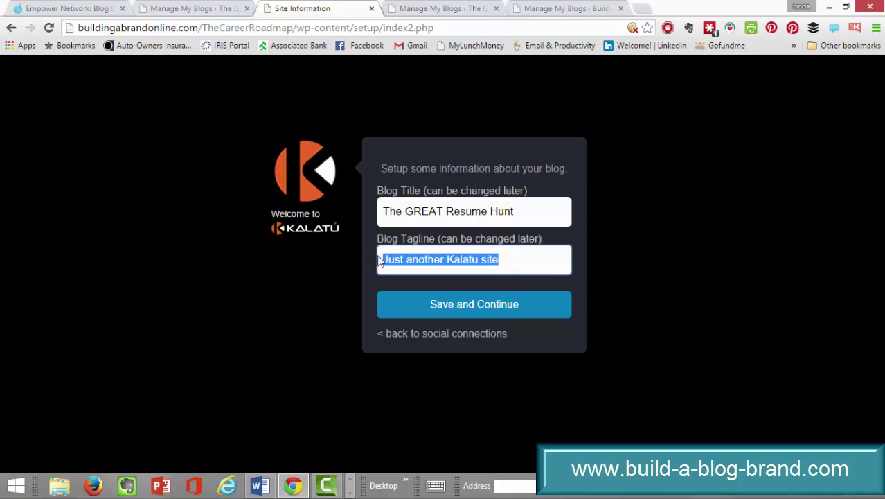
type("My C")
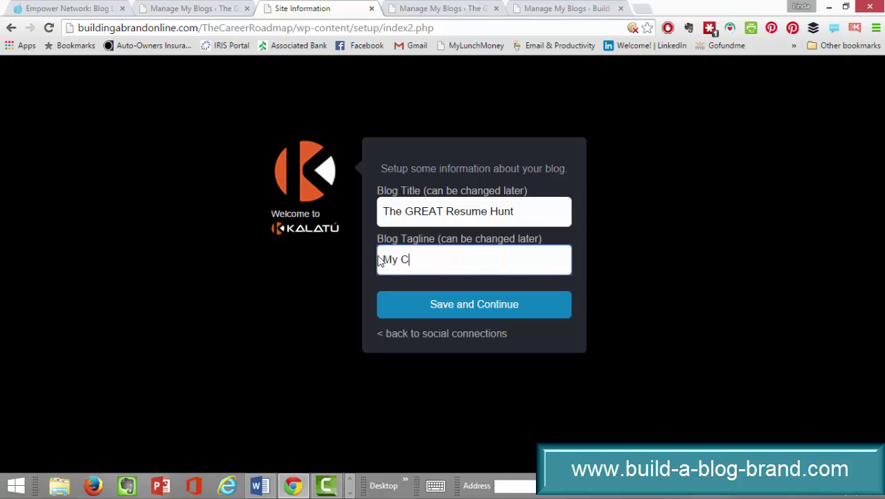
type("areer Roadmap")
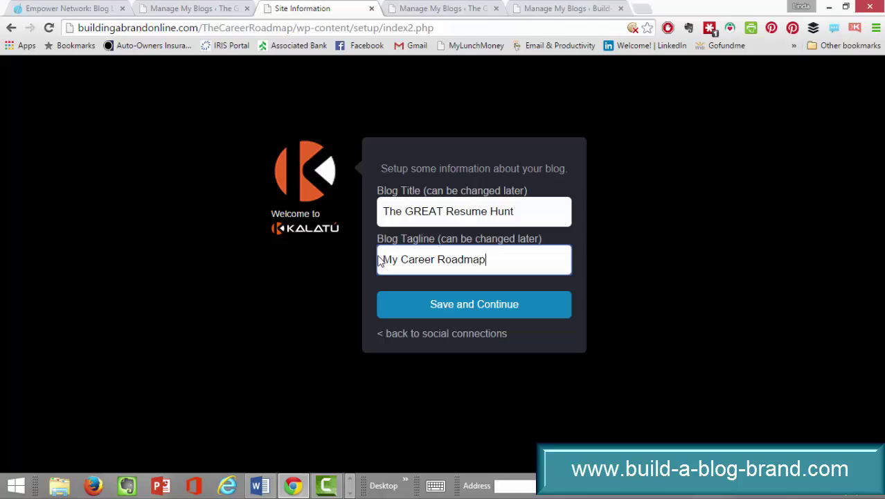
left_click(445, 312)
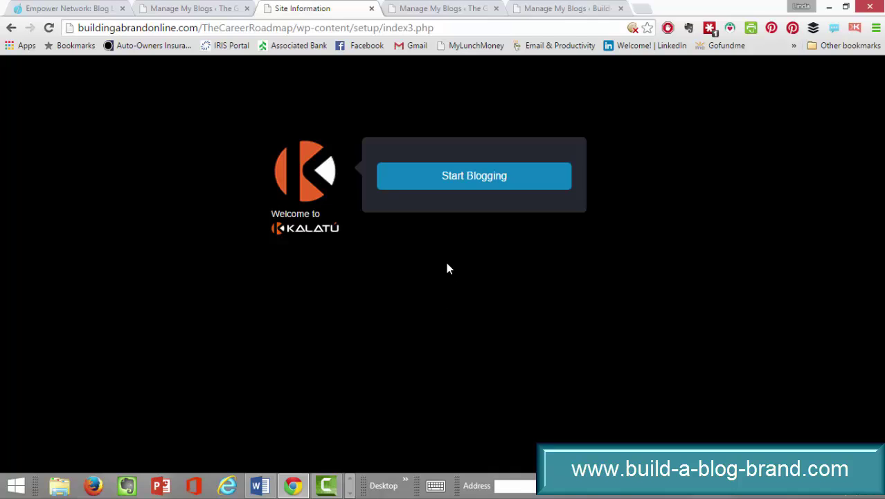
left_click(447, 184)
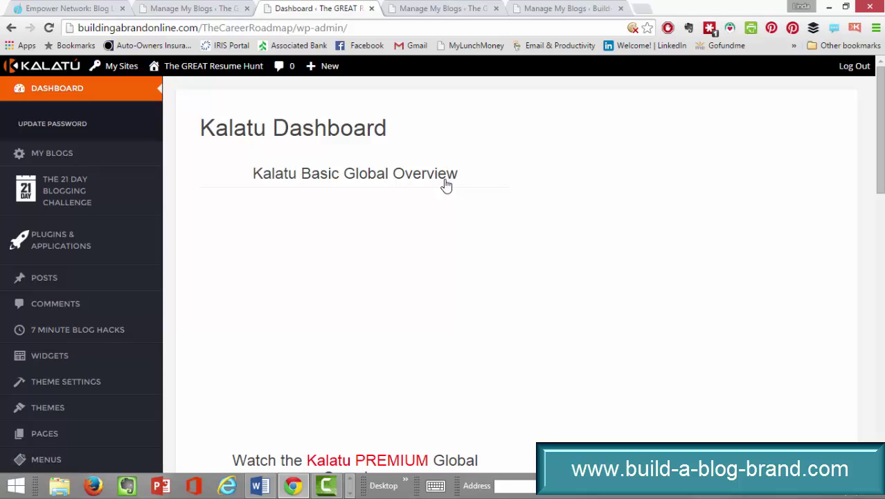
Browse the blog's theme store and activate the Written Word theme.
left_click(55, 410)
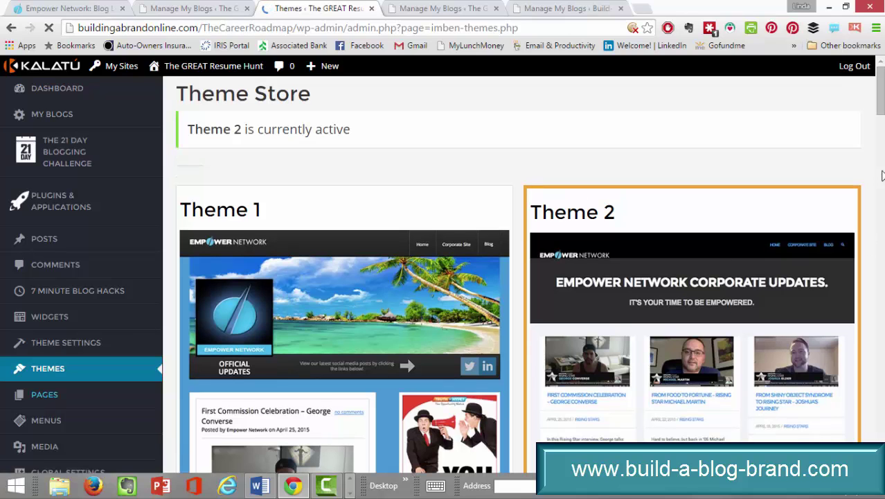
scroll(878, 106, "down", 2)
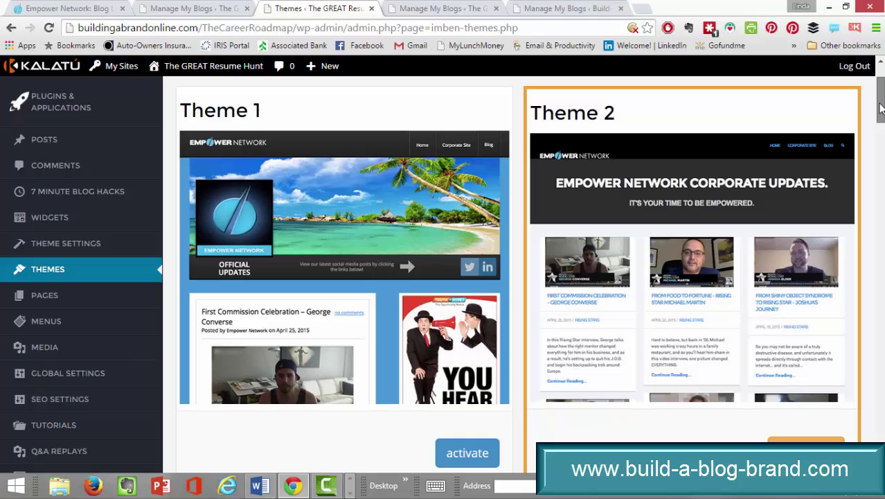
left_click_drag(879, 107, 878, 156)
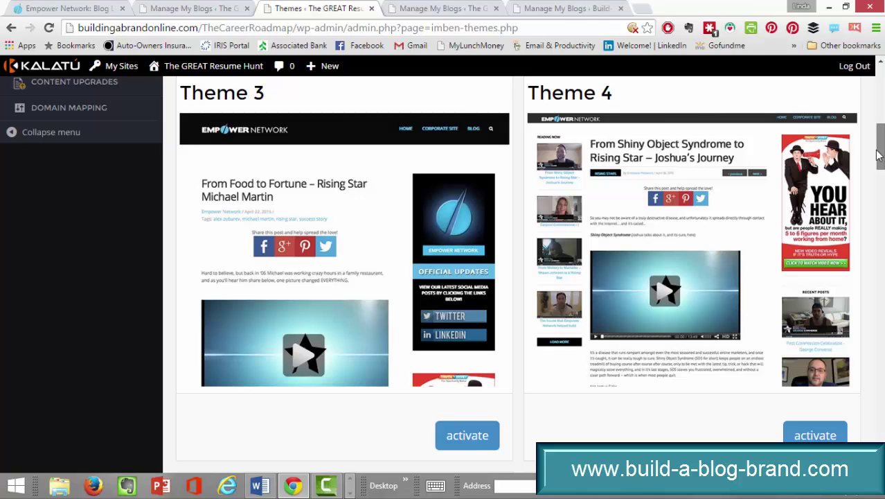
left_click_drag(878, 156, 850, 213)
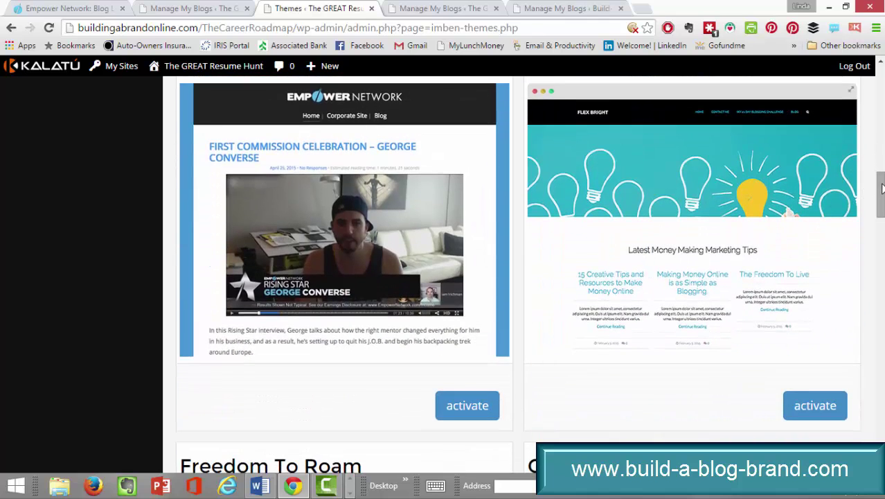
left_click_drag(883, 187, 877, 234)
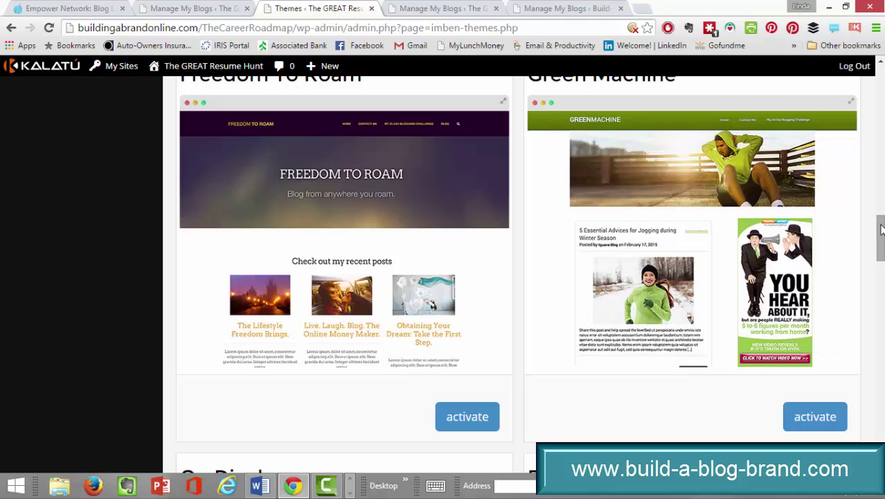
left_click_drag(881, 230, 881, 408)
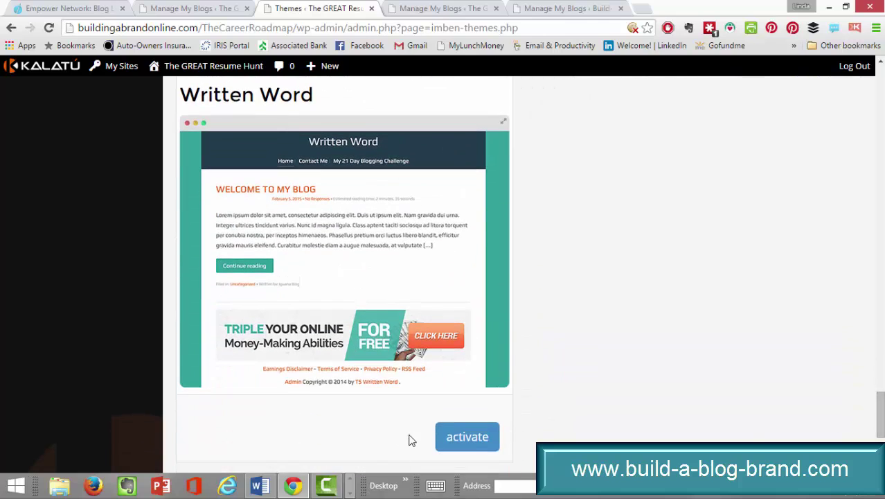
left_click(473, 439)
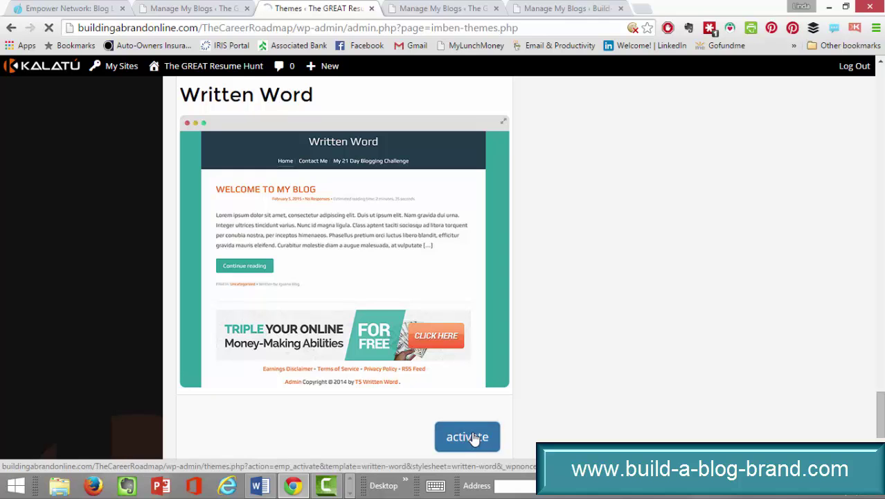
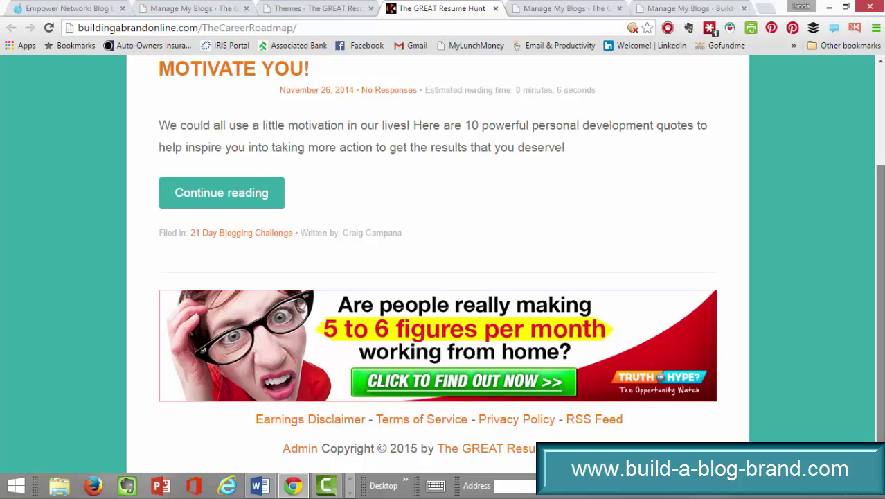
Review the live blog's front page in the new theme and return to the theme store.
scroll(437, 264, "up", 4)
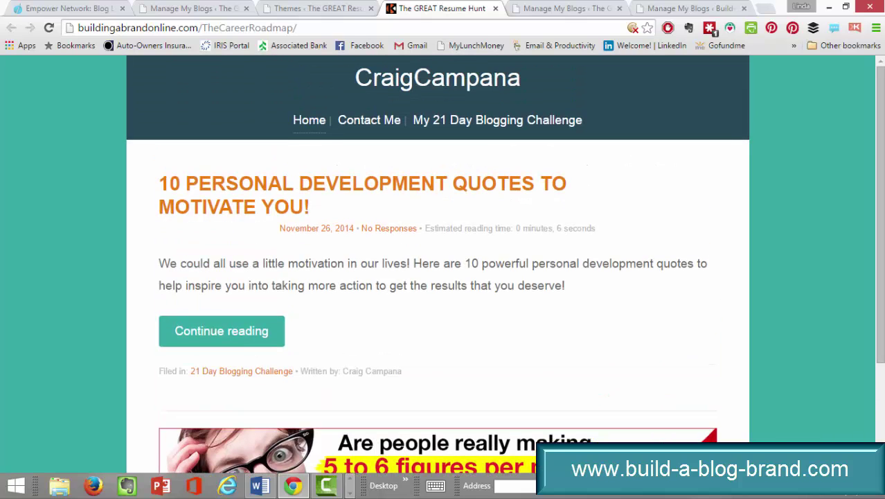
left_click(319, 8)
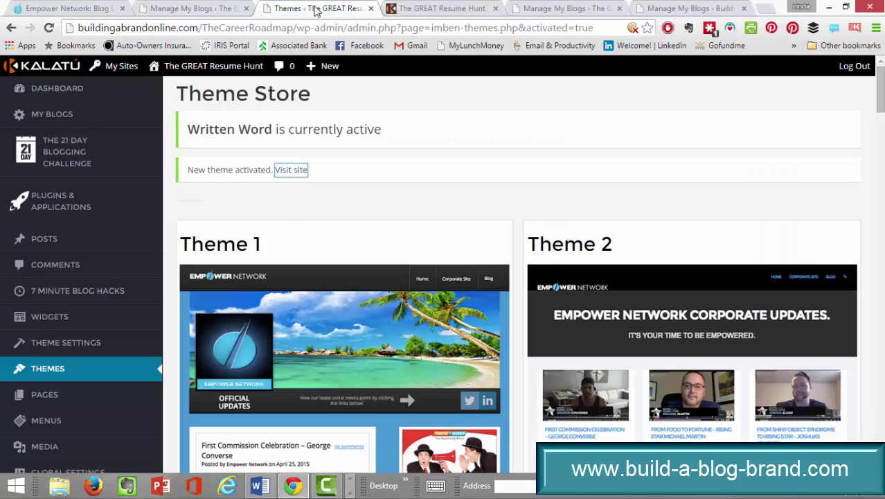
mouse_move(184, 72)
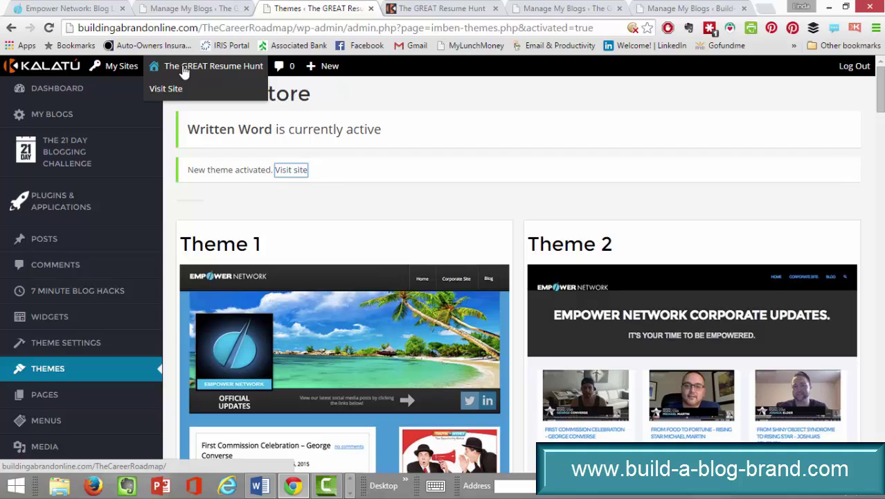
Return to the Kalatu dashboard and open the theme settings for The GREAT Resume Hunt blog.
left_click(70, 88)
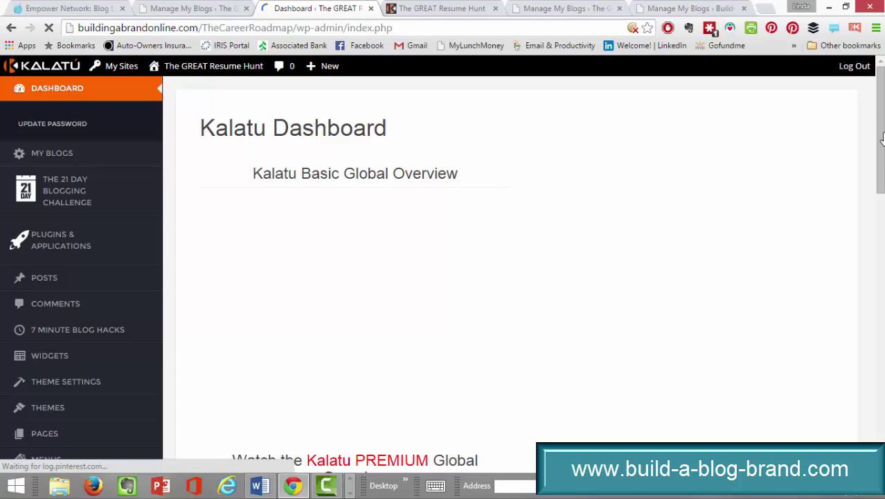
scroll(880, 139, "down", 1)
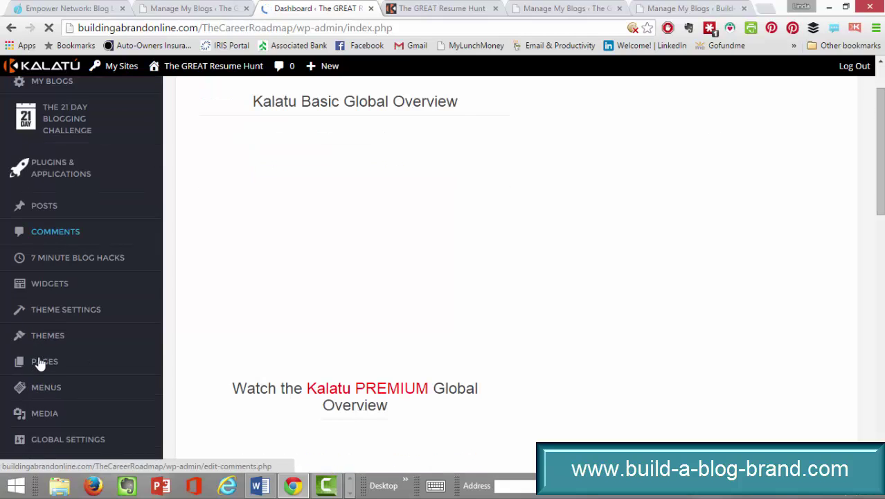
left_click(56, 315)
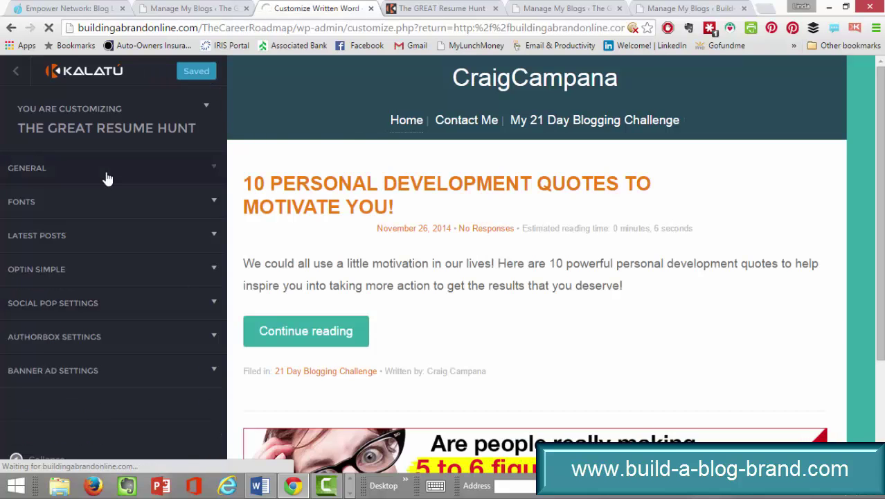
Look through the general settings, and set the page font to Open Sans, title font to Open Sans Condensed and content font to Roboto Condensed.
left_click(107, 179)
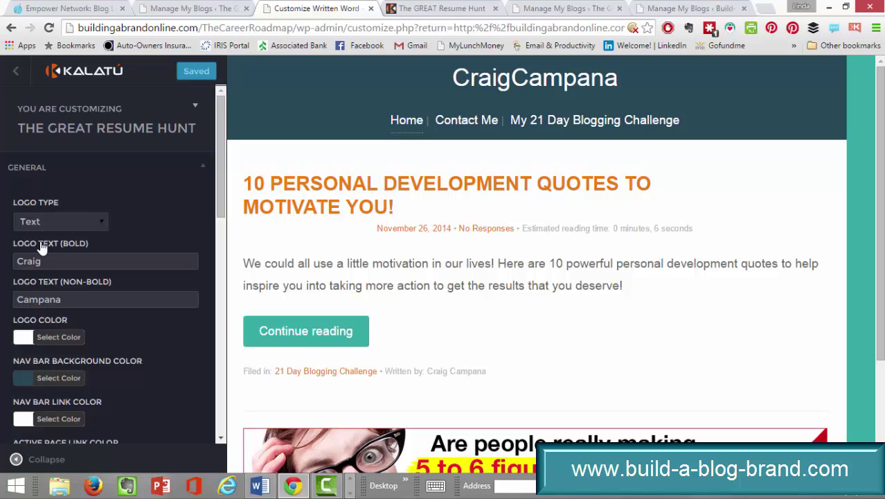
left_click_drag(217, 218, 219, 435)
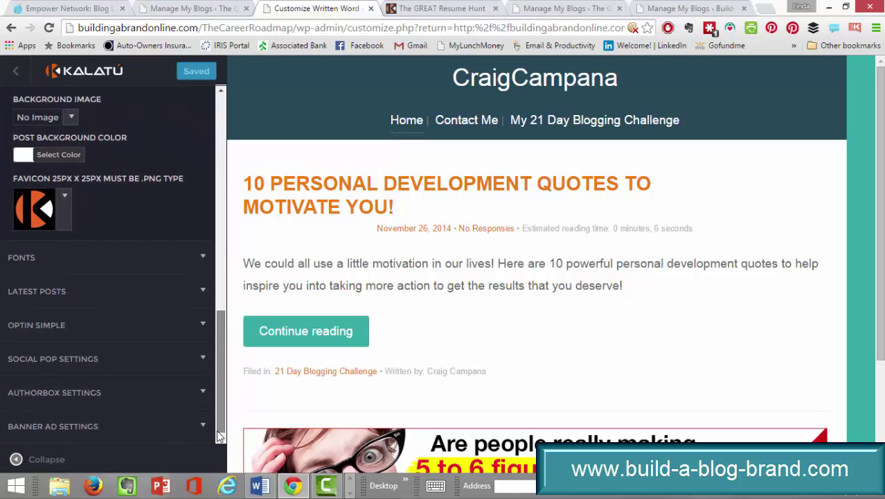
left_click(100, 268)
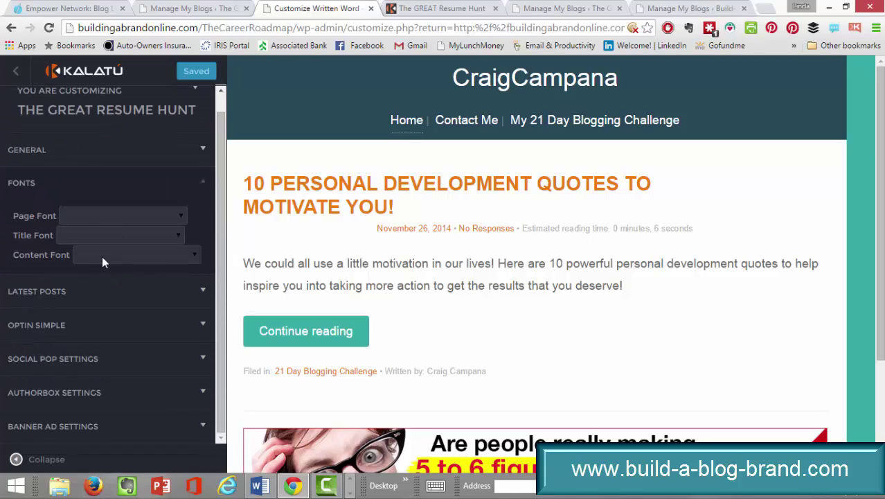
left_click(178, 219)
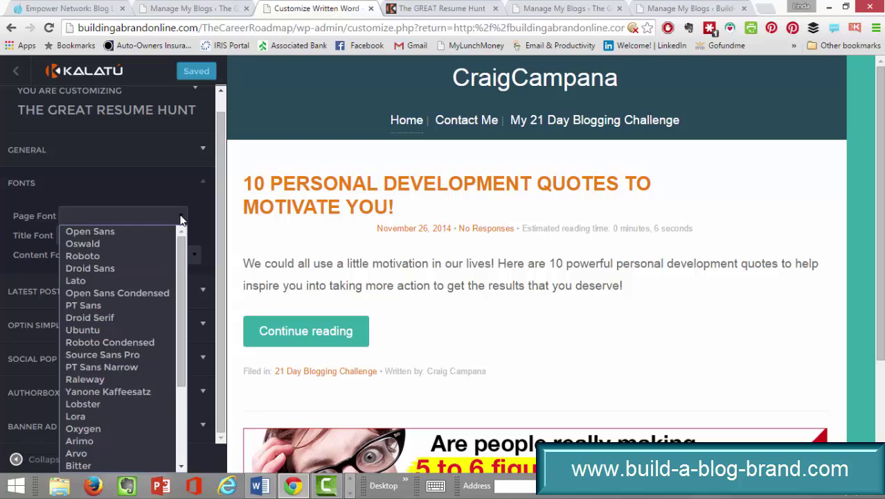
left_click(125, 232)
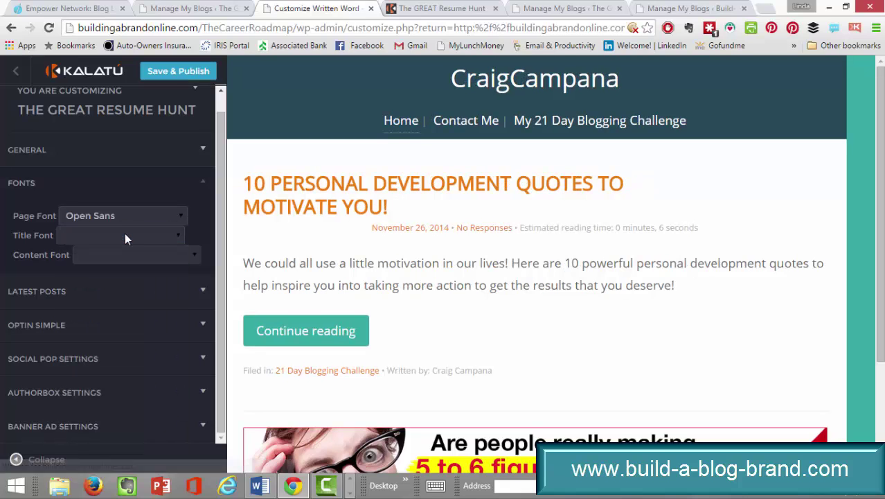
left_click(178, 237)
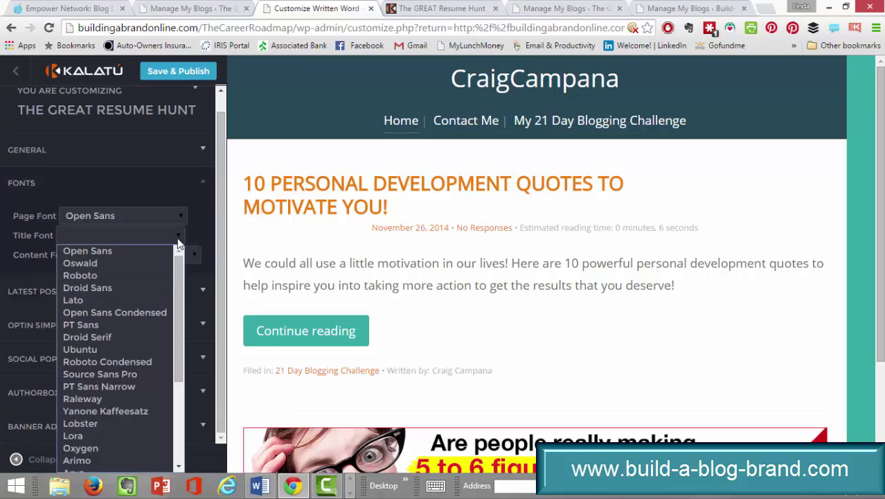
left_click(126, 314)
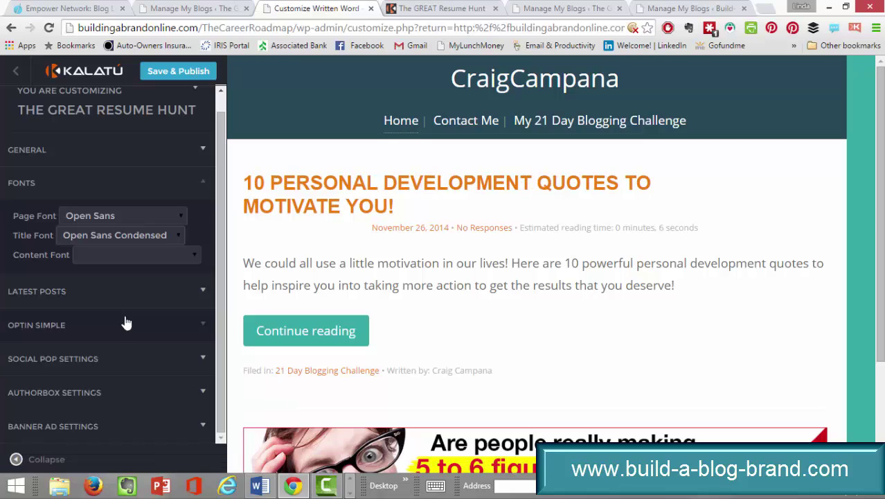
left_click(196, 258)
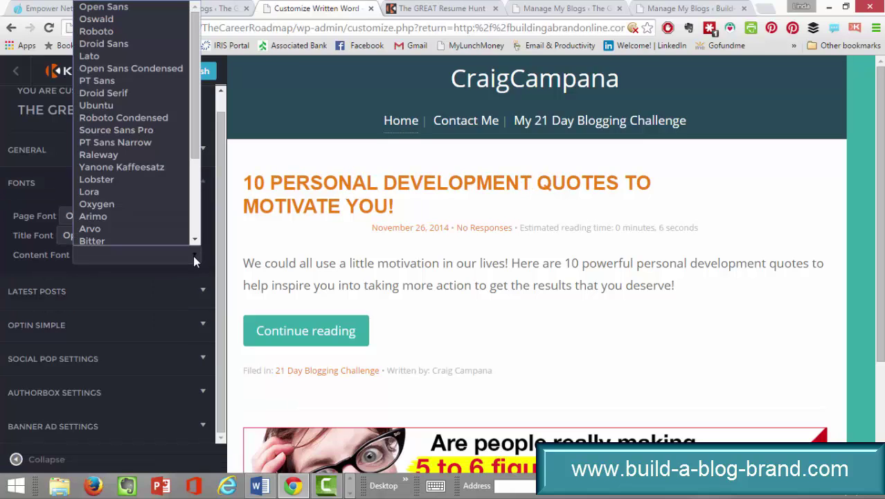
left_click(127, 119)
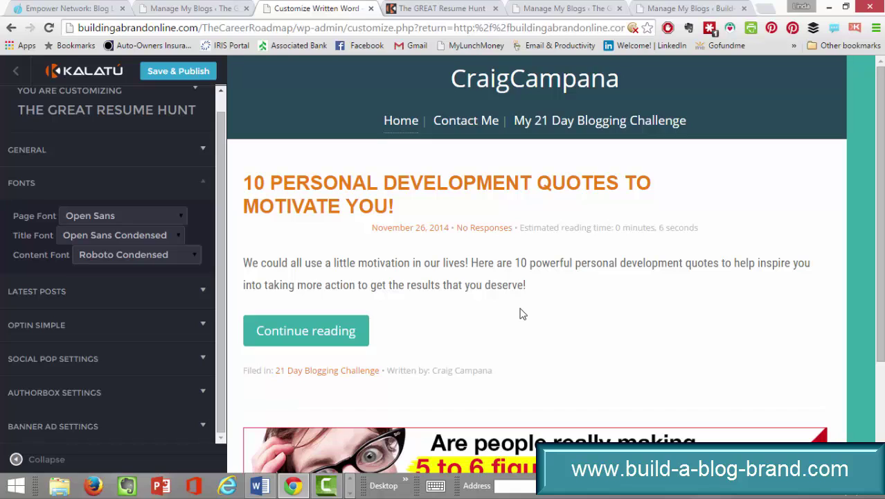
Set the number of latest posts to show to 3.
left_click(130, 292)
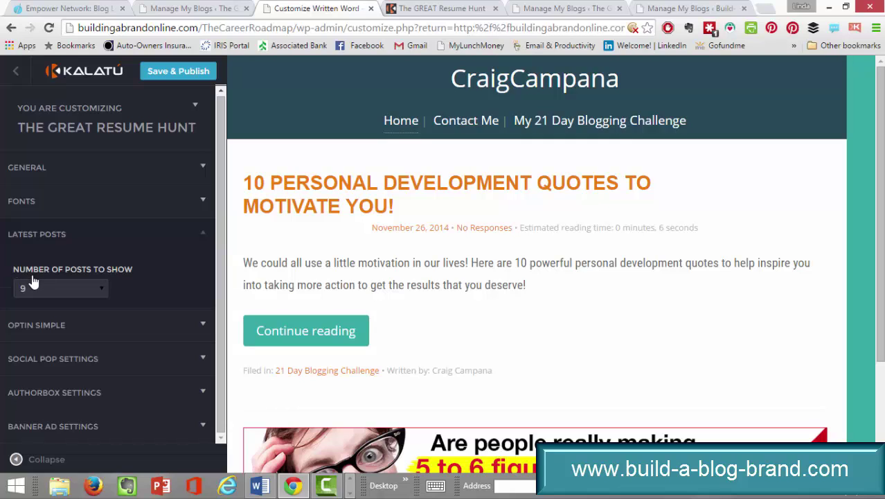
left_click(101, 290)
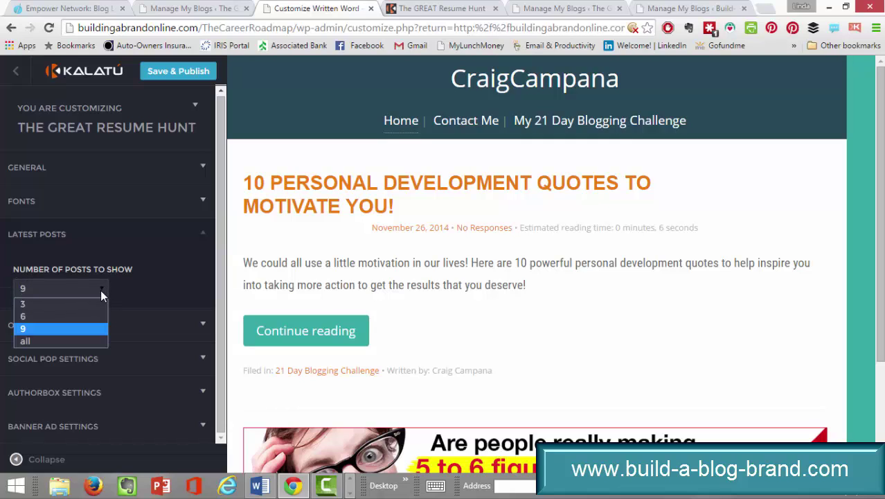
left_click(70, 310)
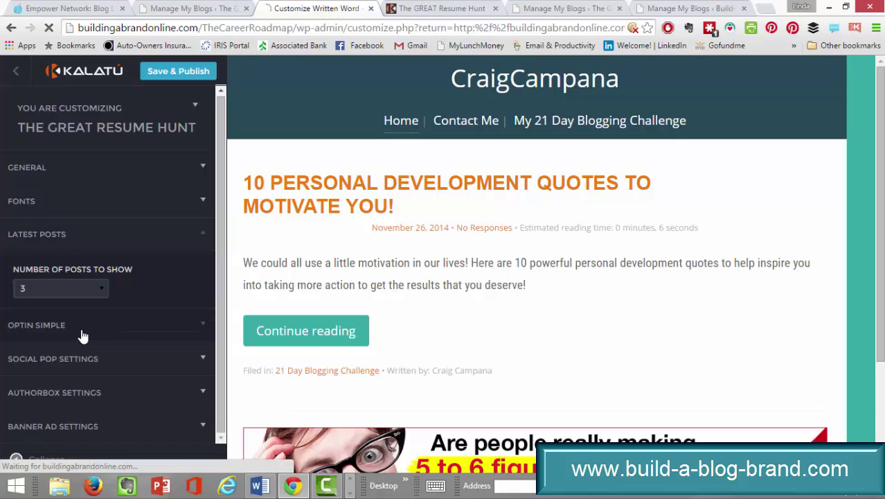
Enable the simple opt-in form and choose GetResponse as its mailing list service.
left_click(82, 336)
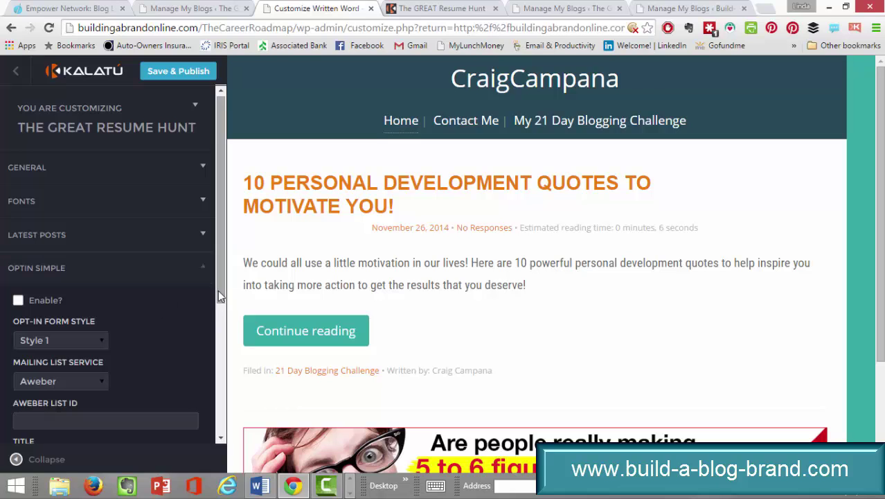
left_click_drag(221, 296, 224, 370)
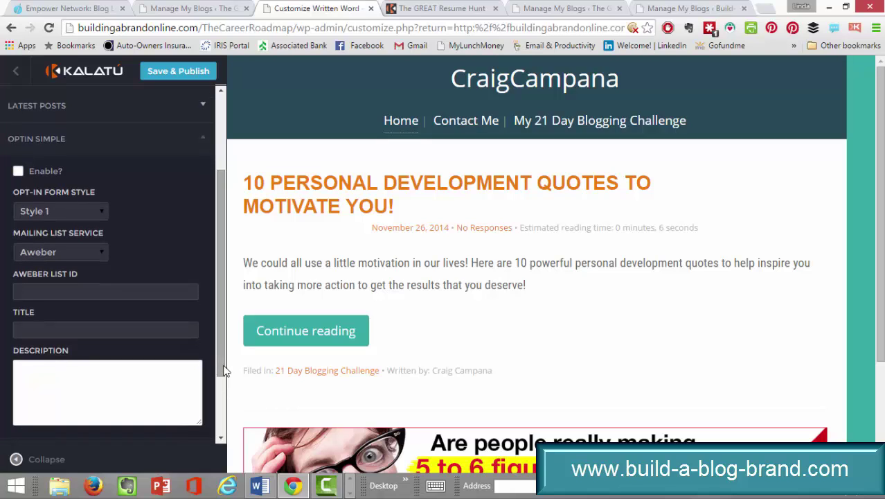
left_click(18, 173)
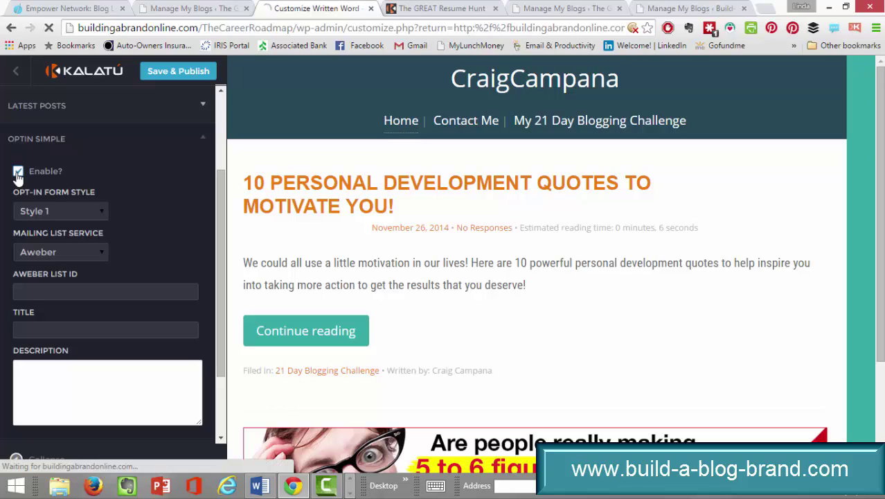
left_click(102, 256)
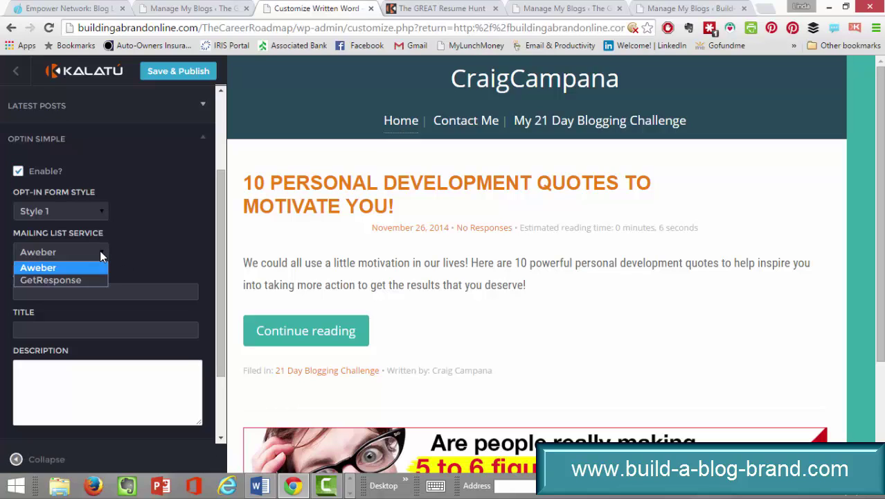
left_click(80, 281)
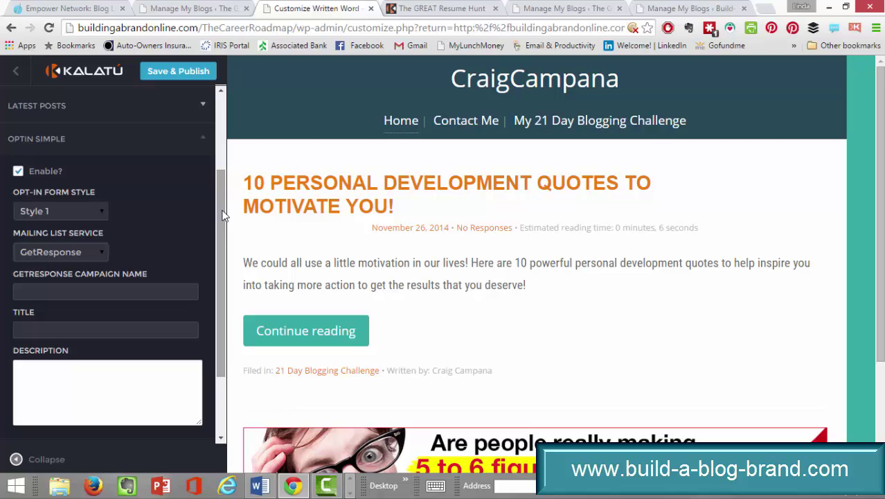
left_click_drag(223, 215, 229, 275)
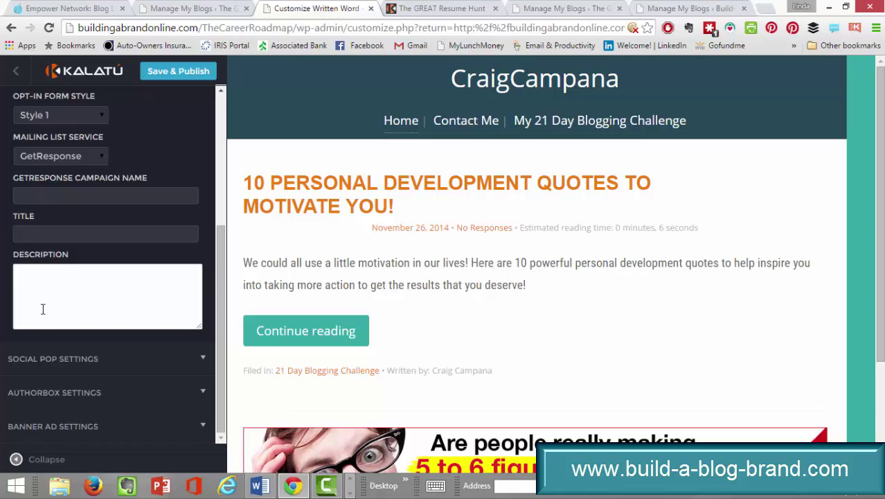
Review the social pop settings and view the My 21 Day Blogging Challenge page in the preview.
left_click(56, 361)
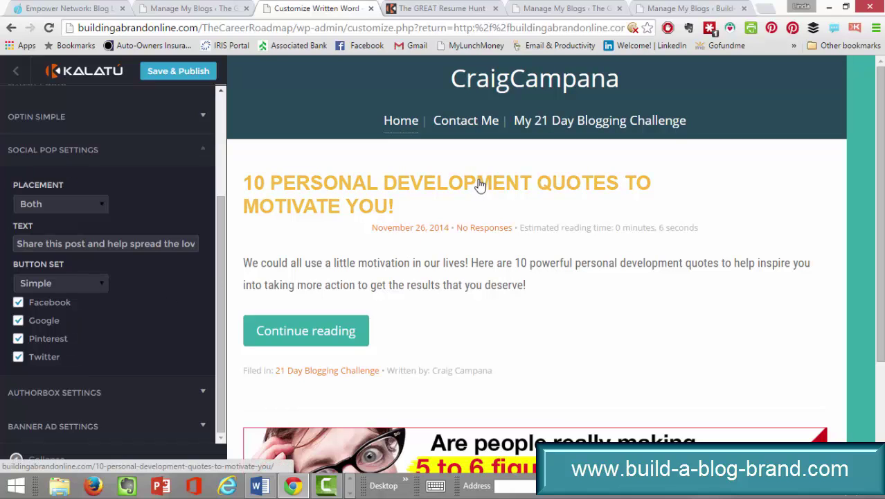
left_click_drag(880, 133, 638, 240)
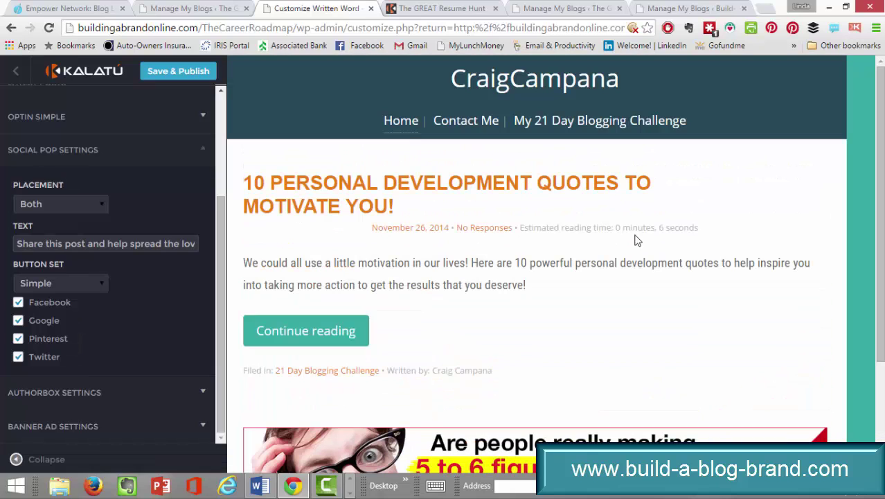
left_click(565, 121)
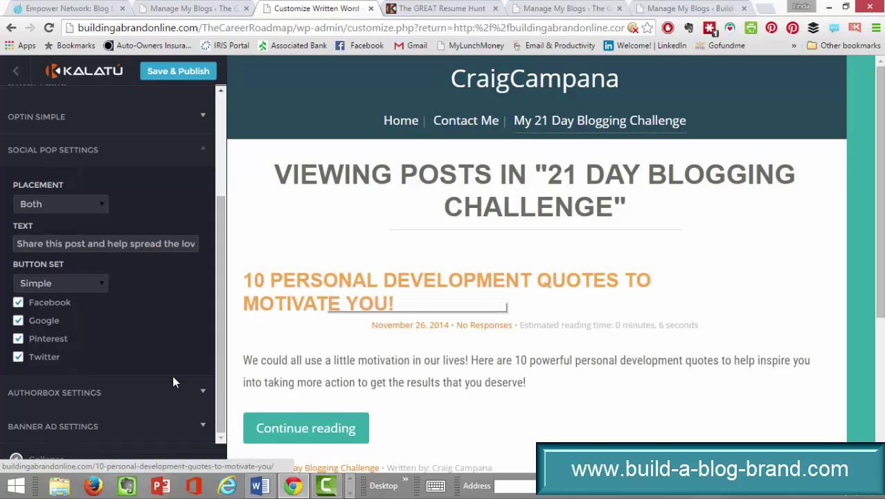
Review the author box details and set the author's cursive font to La Belle Aurore.
left_click(117, 393)
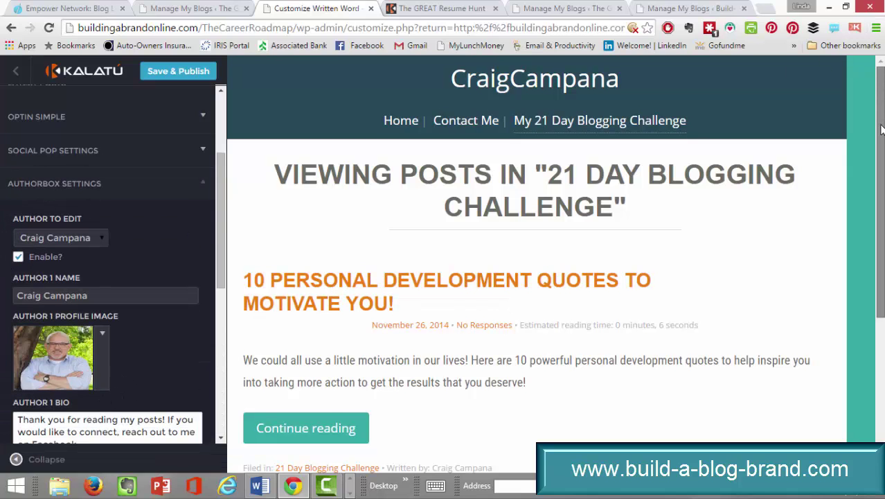
scroll(881, 129, "down", 2)
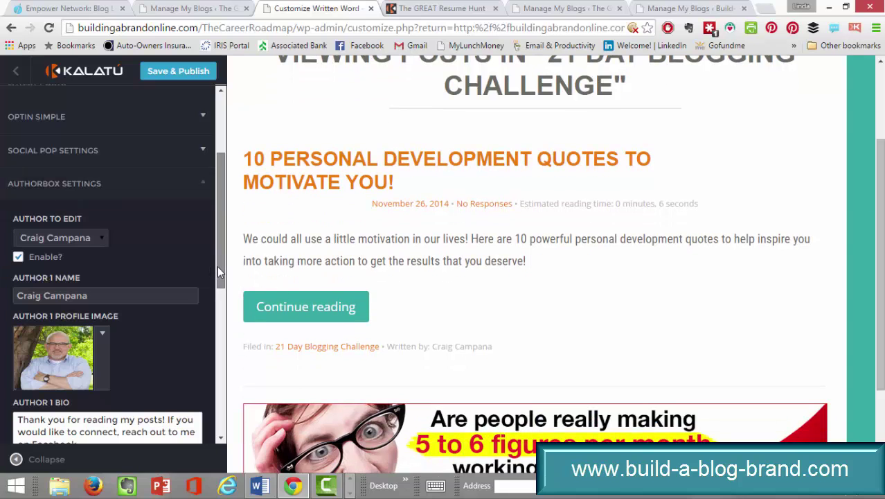
left_click_drag(218, 273, 236, 392)
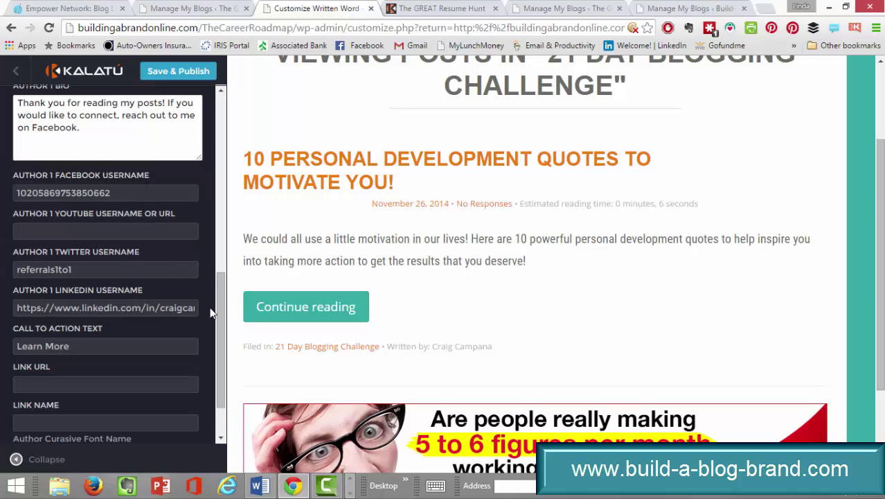
left_click_drag(220, 313, 229, 368)
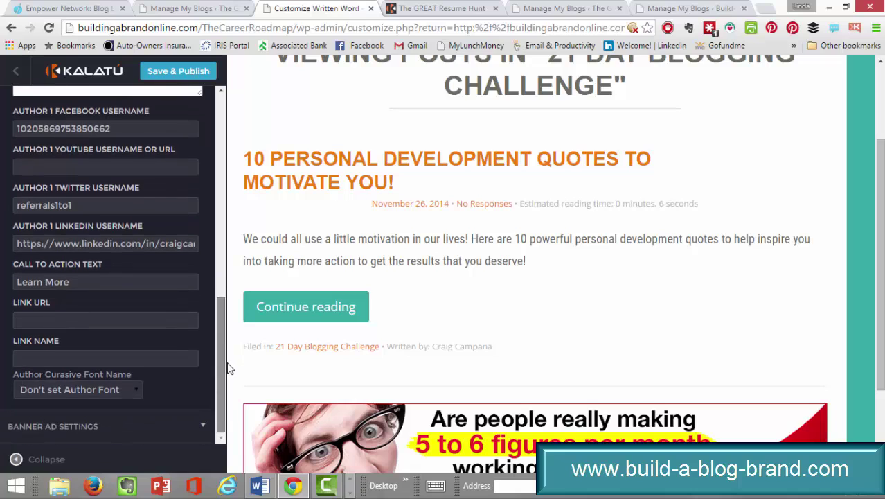
left_click(134, 388)
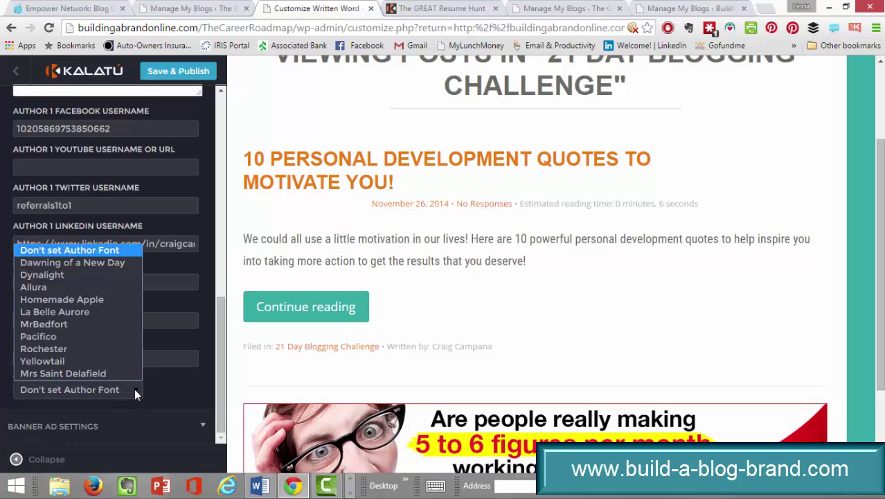
left_click(98, 313)
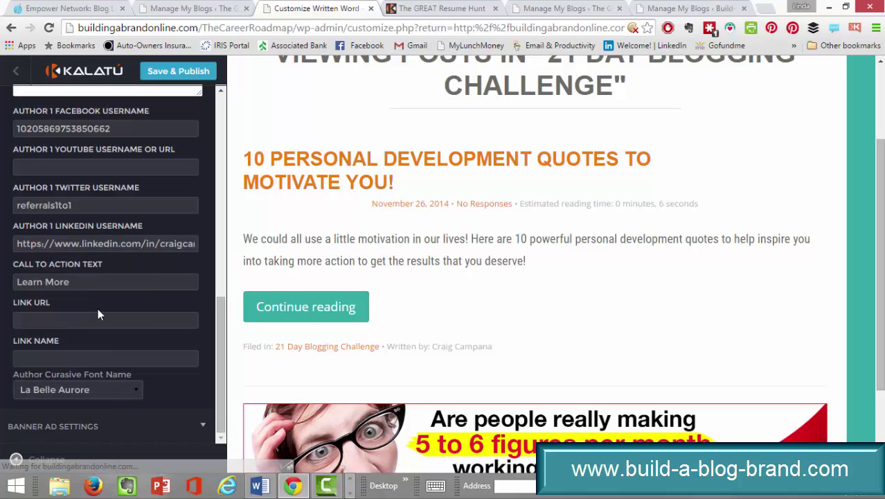
Disable both the middle-of-post blog banner and the footer banner in the banner ad settings.
left_click(110, 429)
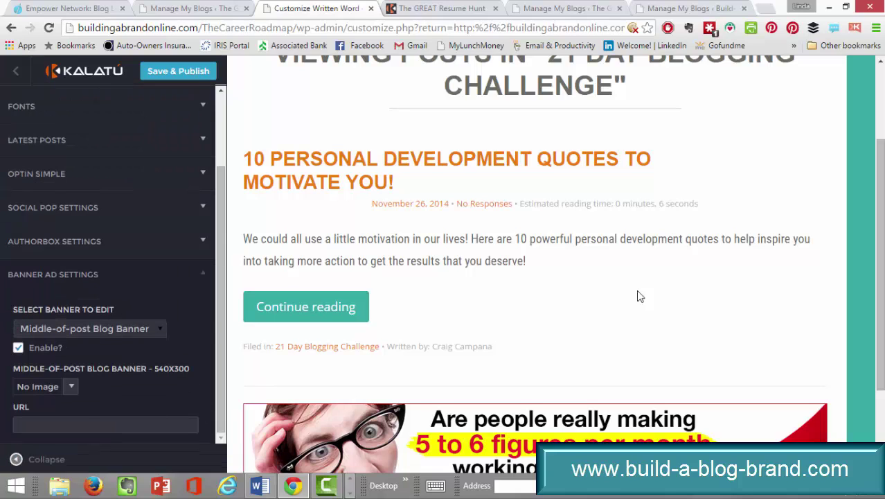
left_click(19, 349)
left_click(162, 328)
left_click(121, 341)
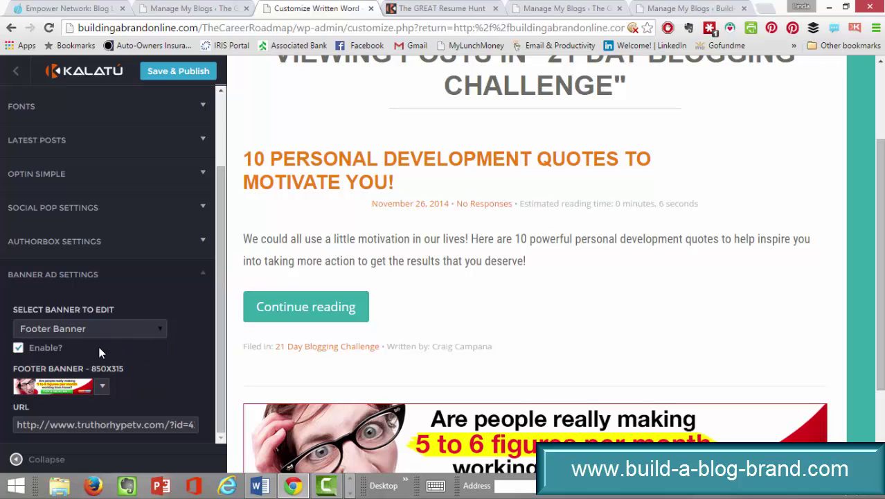
left_click(18, 348)
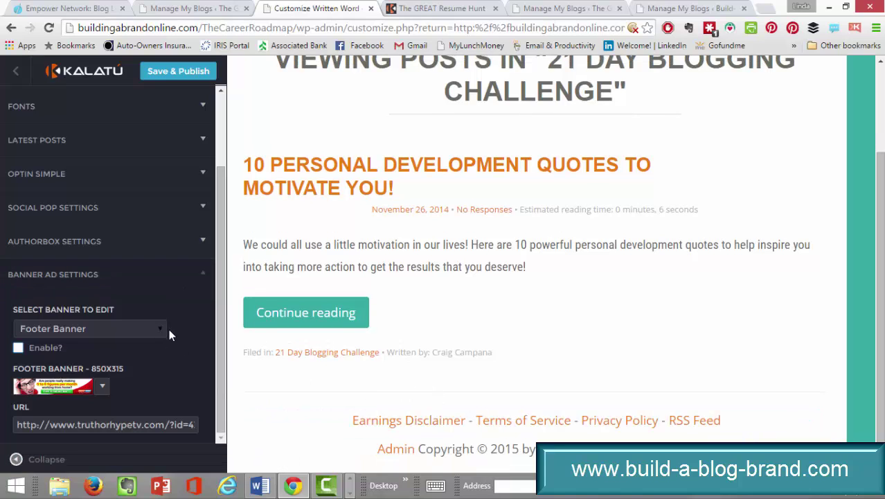
Switch back to the middle-of-post blog banner's settings, and save and publish the theme changes.
left_click(156, 326)
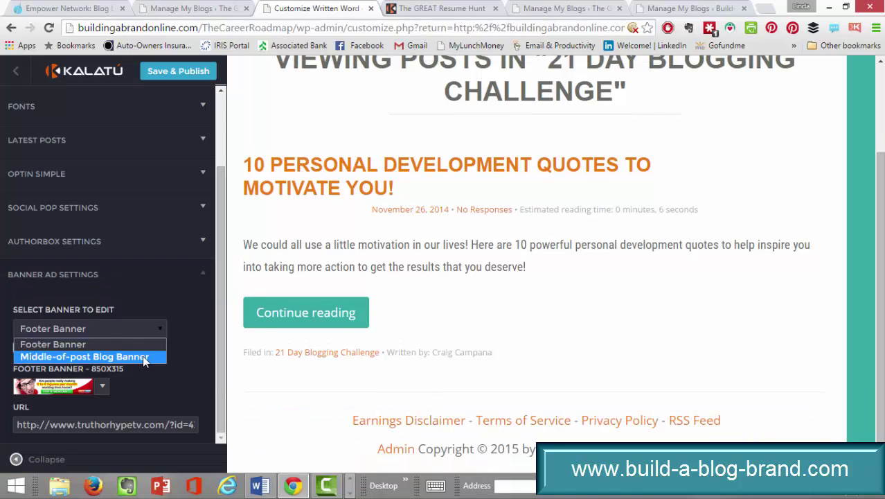
left_click(143, 355)
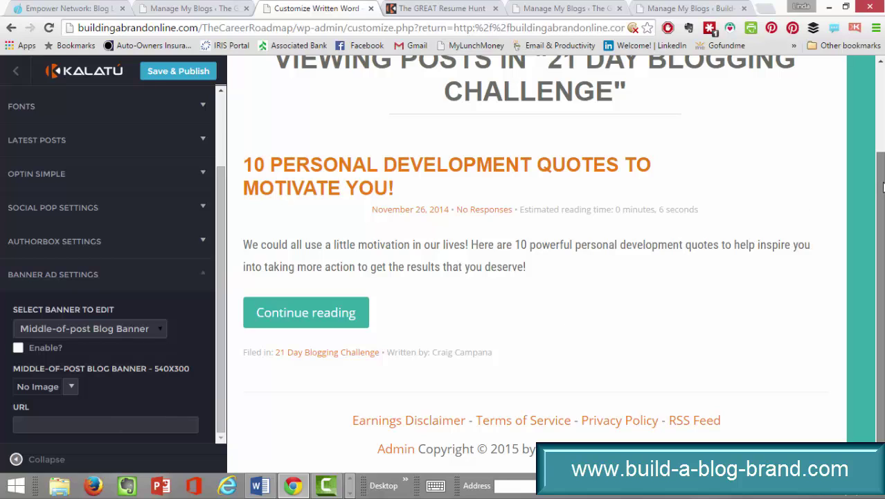
left_click_drag(878, 149, 879, 76)
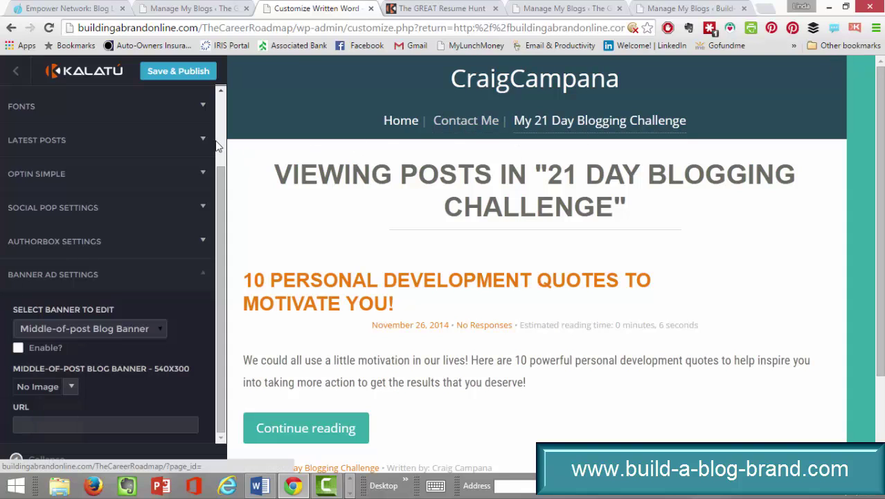
left_click(175, 74)
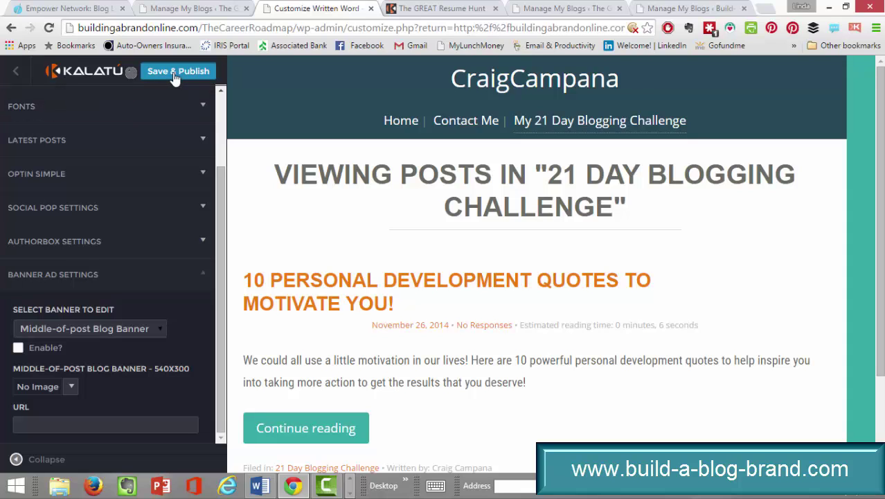